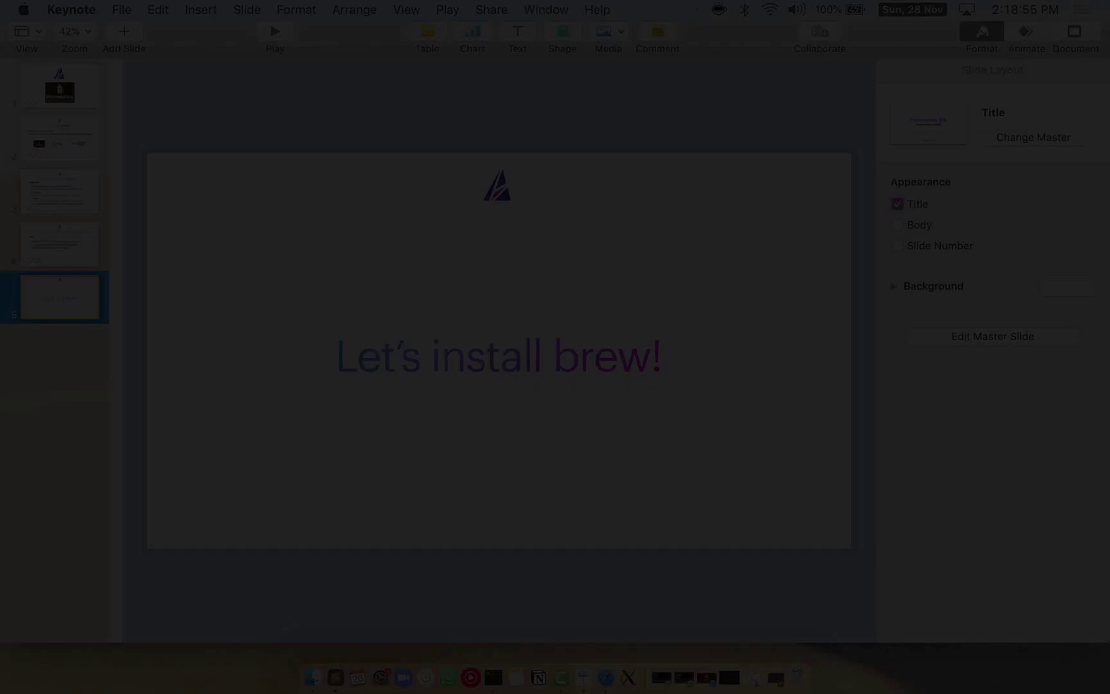
- Minimize the Keynote presentation window to the Dock after the 'Let's install brew!' slide
left_click(31, 29)
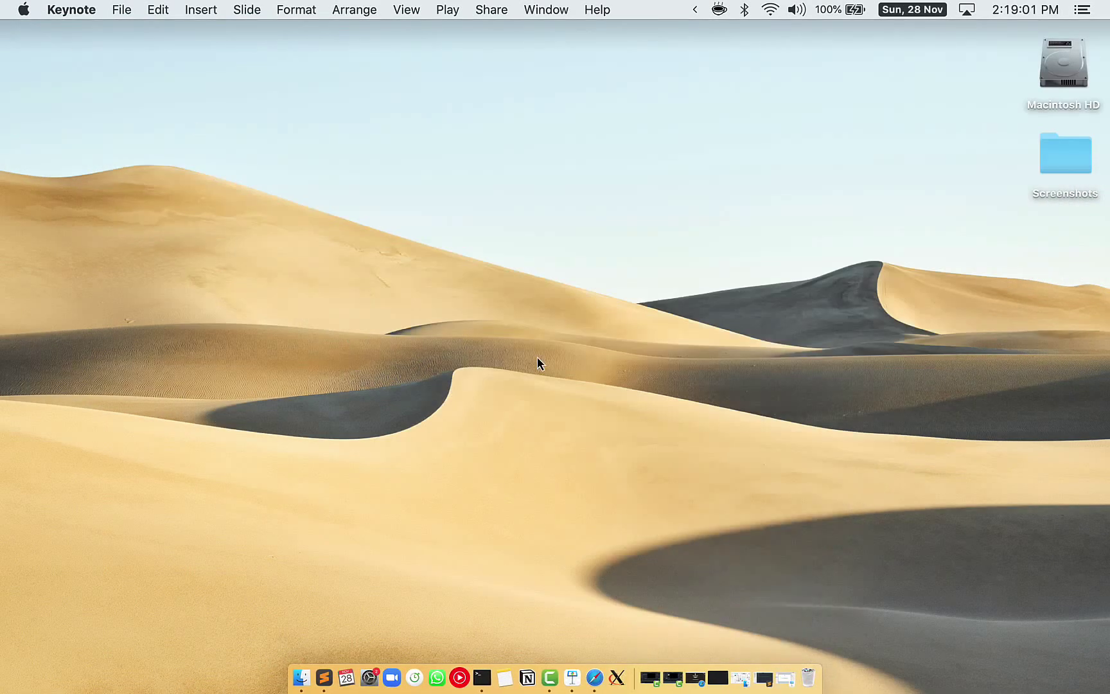
- Launch Terminal from Spotlight search and make its window full screen
key("super+space")
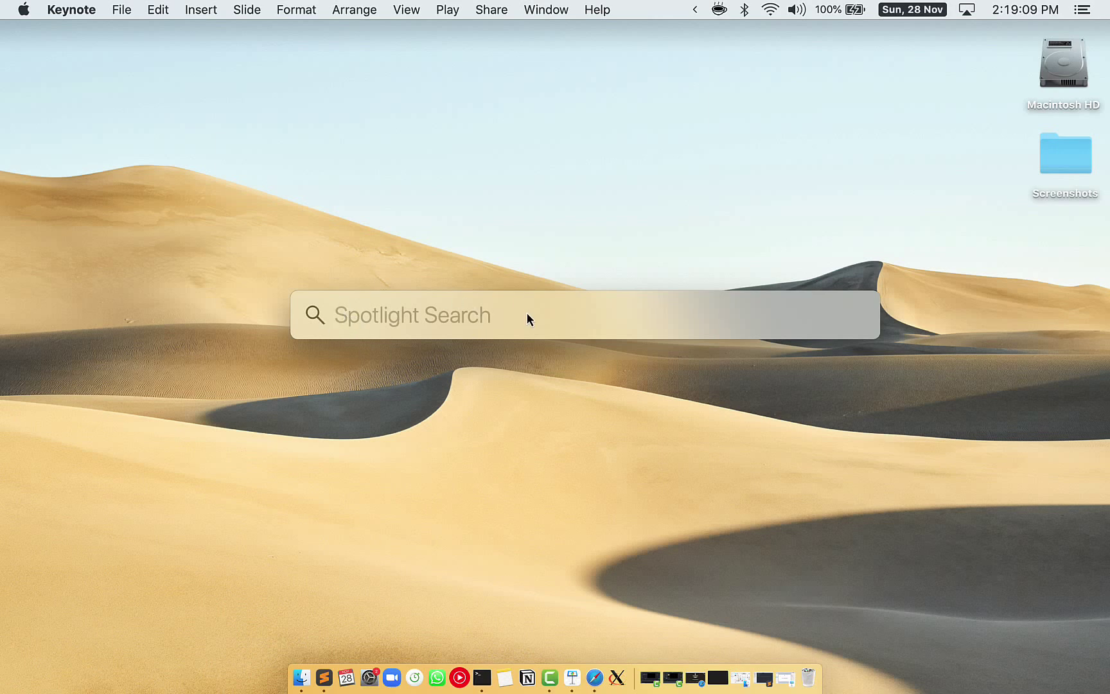
type("Terminal")
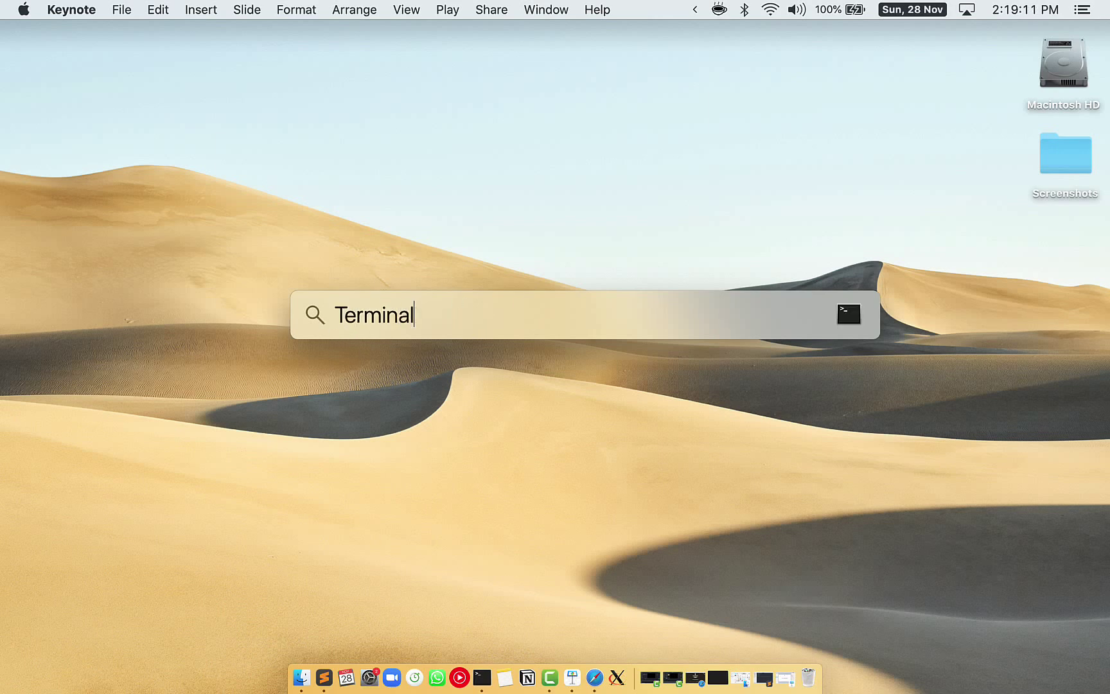
type(".app")
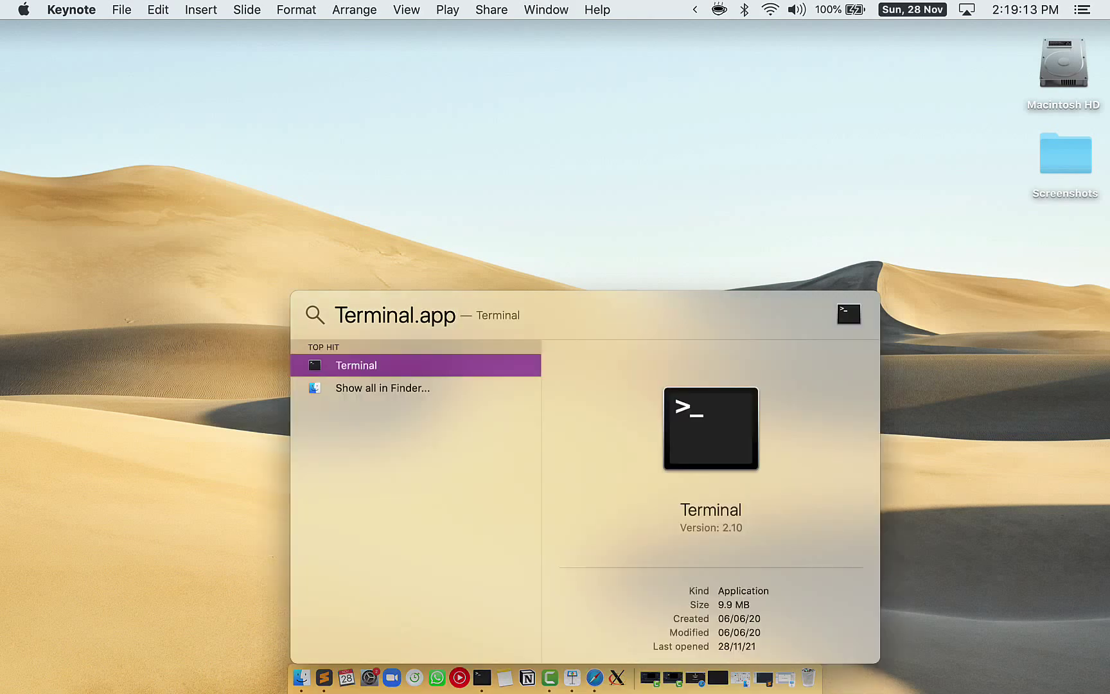
left_click(336, 364)
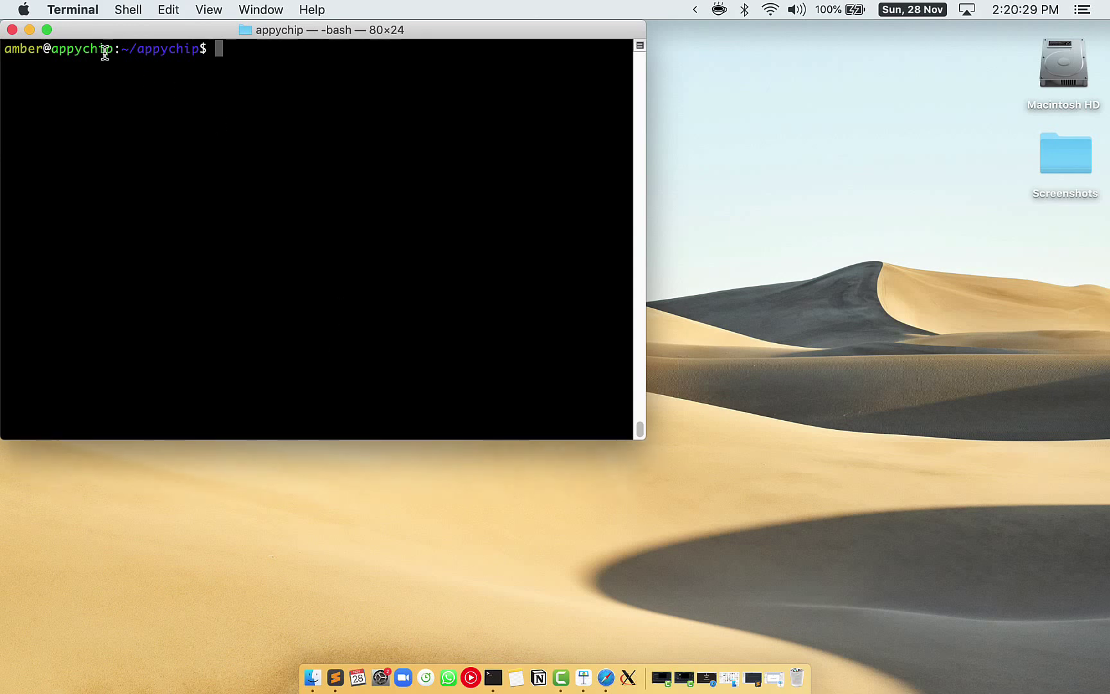
left_click(47, 30)
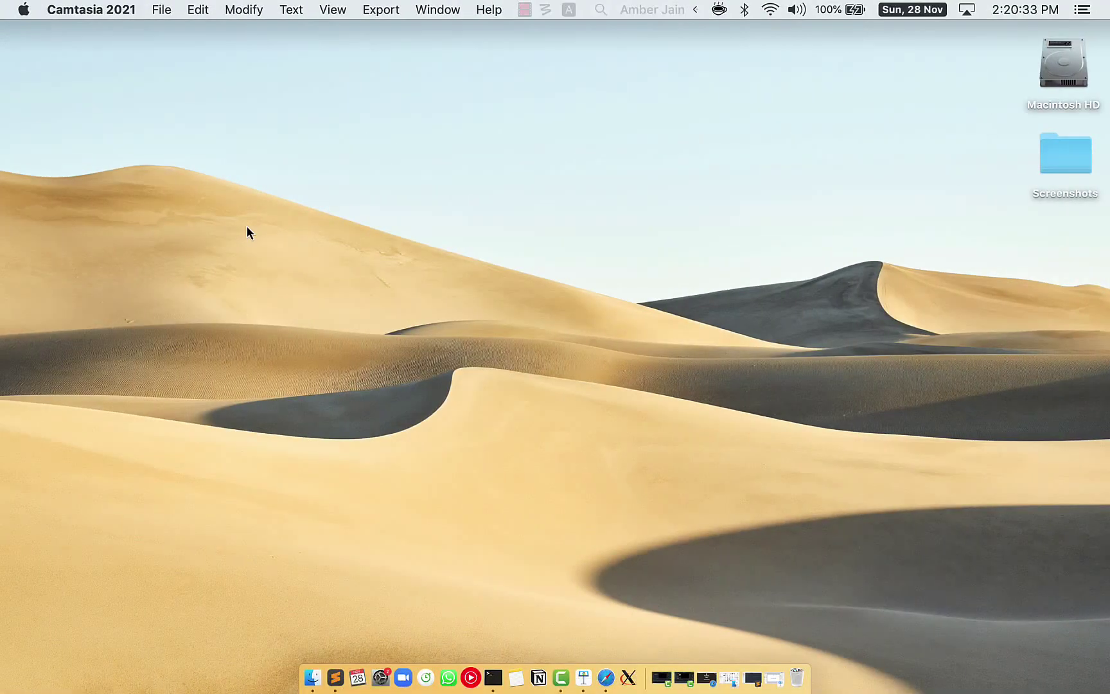
- Bring Safari back from the Dock and reload the brew.sh page
left_click(610, 676)
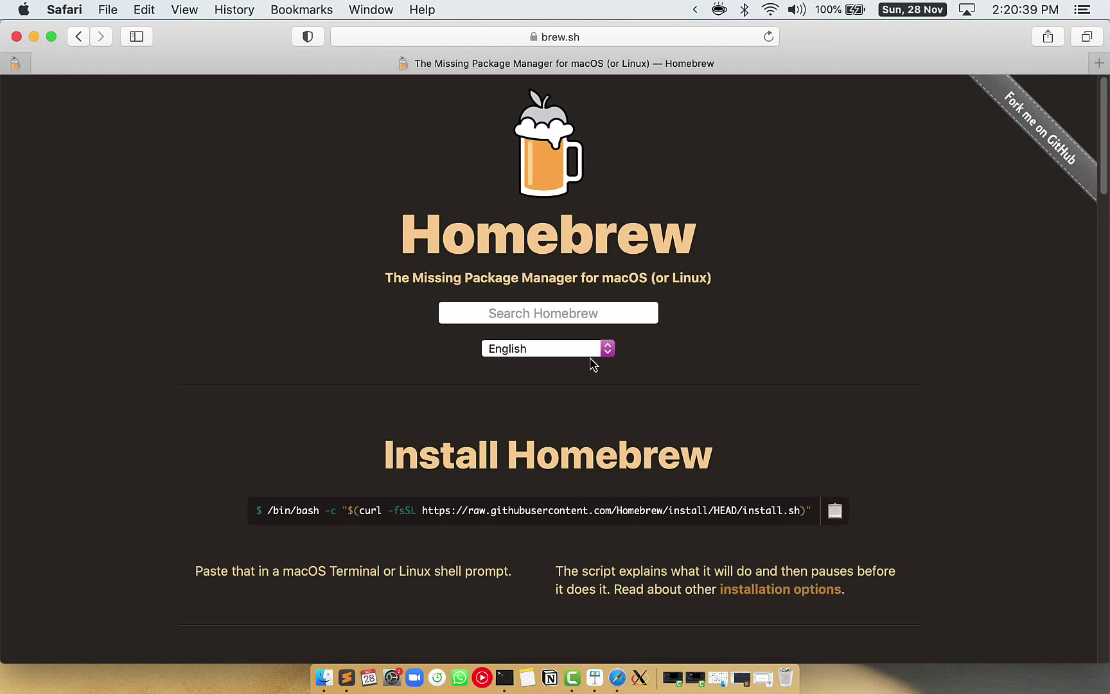
left_click(546, 40)
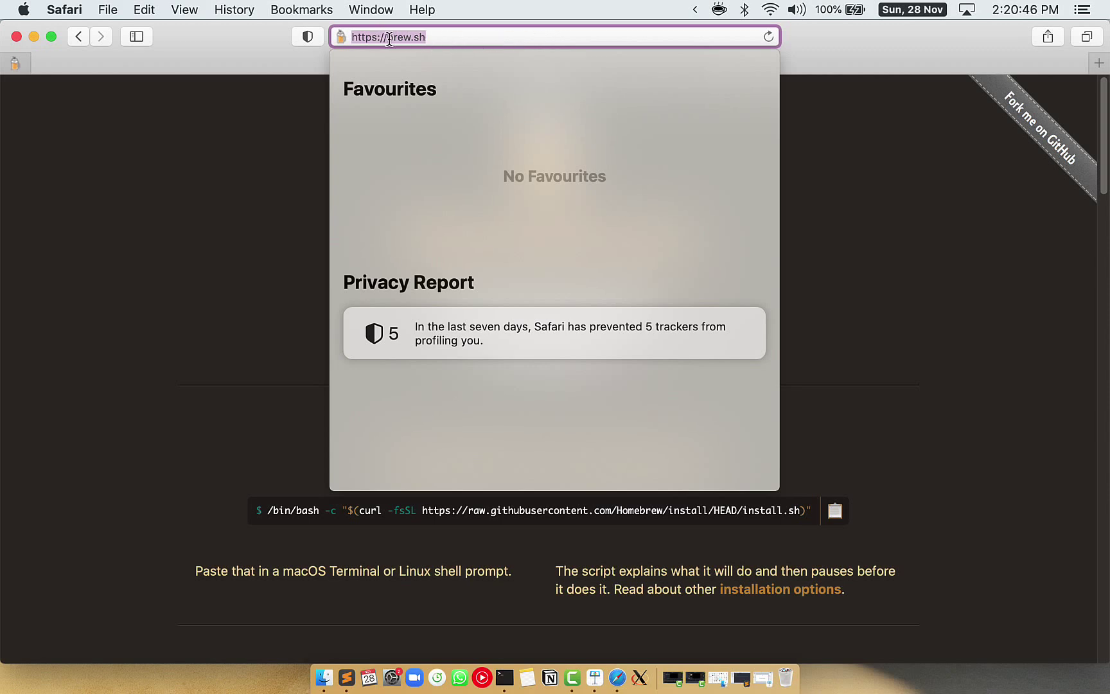
key("Right")
key("Return")
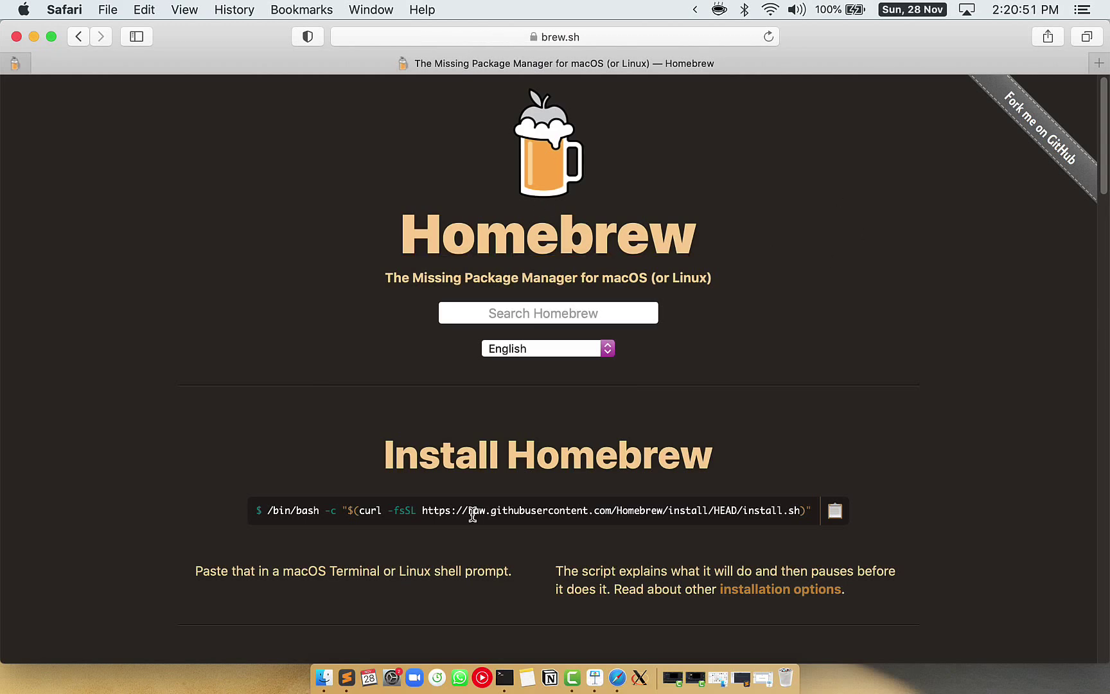
- Copy the Homebrew install command from the Install Homebrew section
left_click_drag(384, 455, 712, 452)
left_click(363, 528)
left_click(836, 514)
- Paste and run the Homebrew install command, entering the password, until 'Installation successful!' appears
key("ctrl+Right")
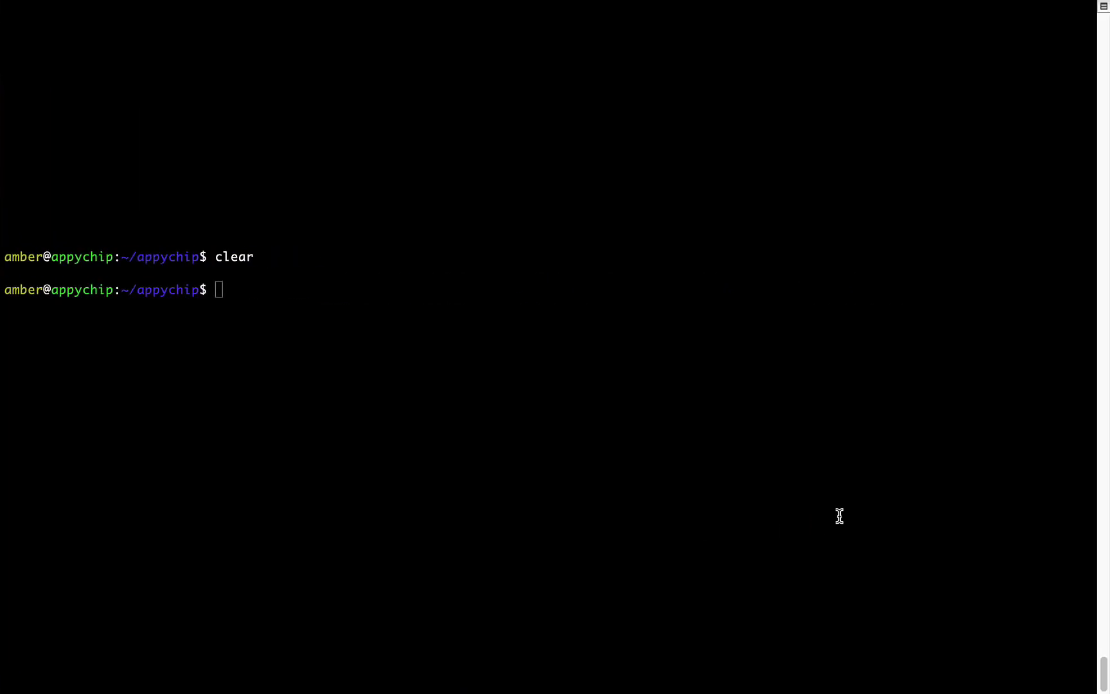
right_click(346, 269)
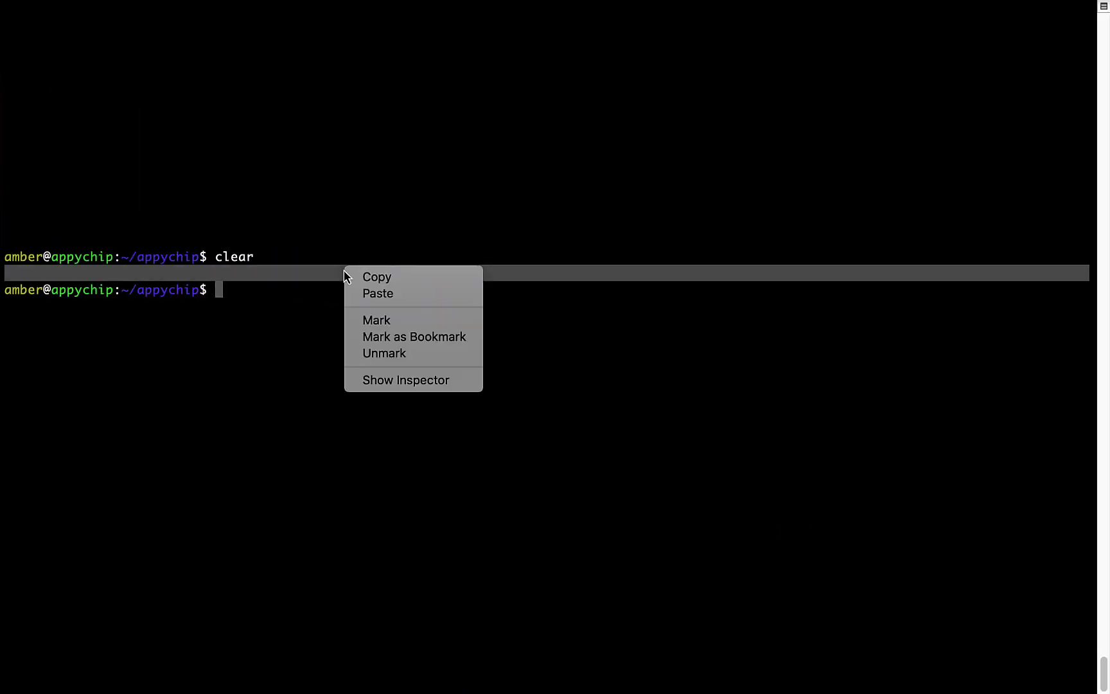
left_click(378, 294)
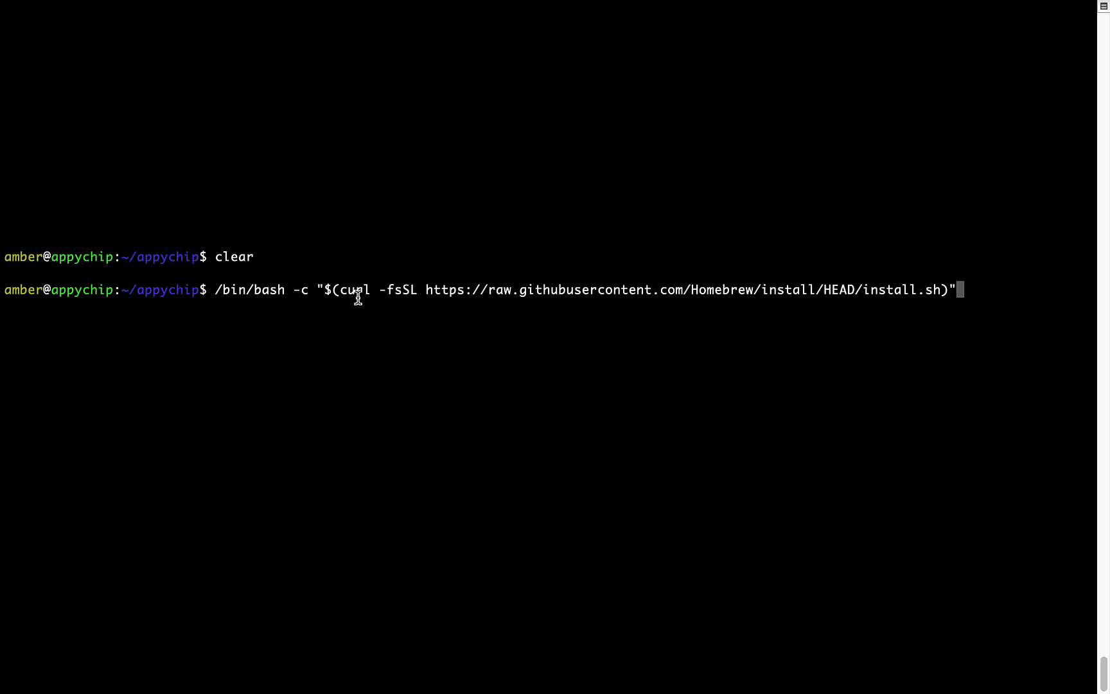
key("Return")
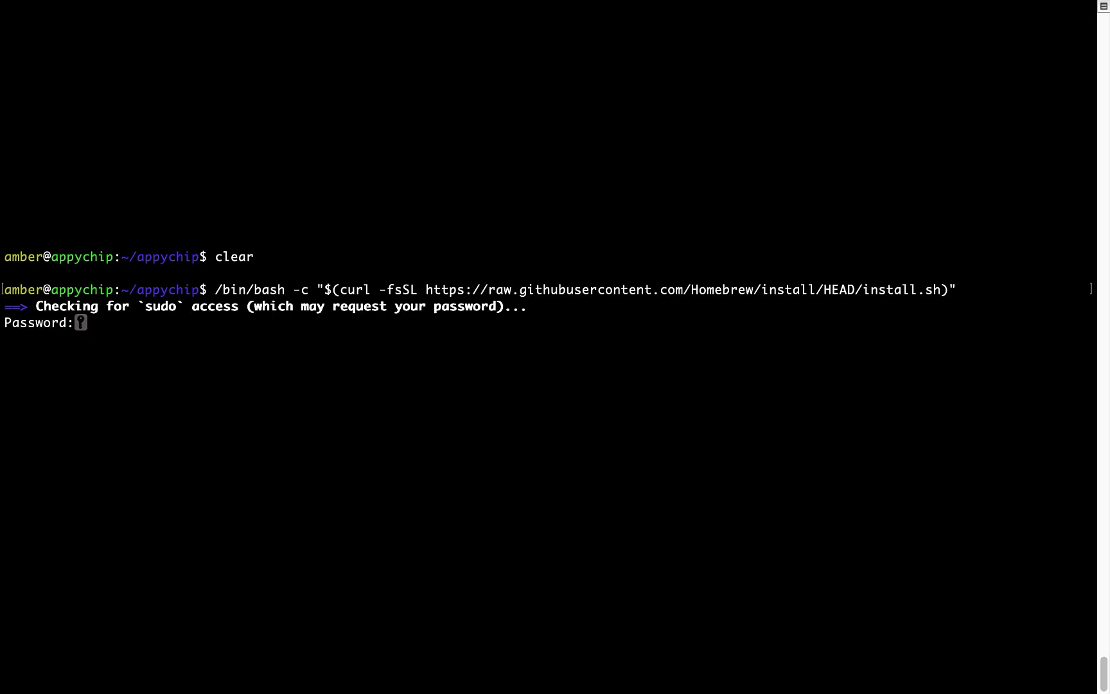
key("Return")
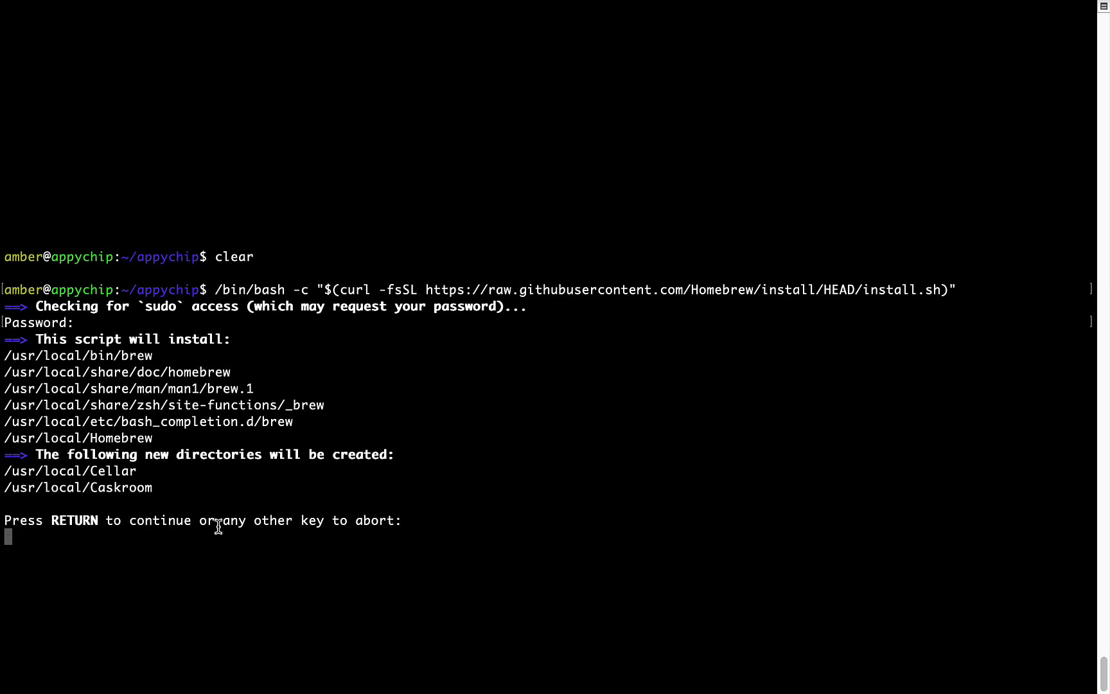
key("Return")
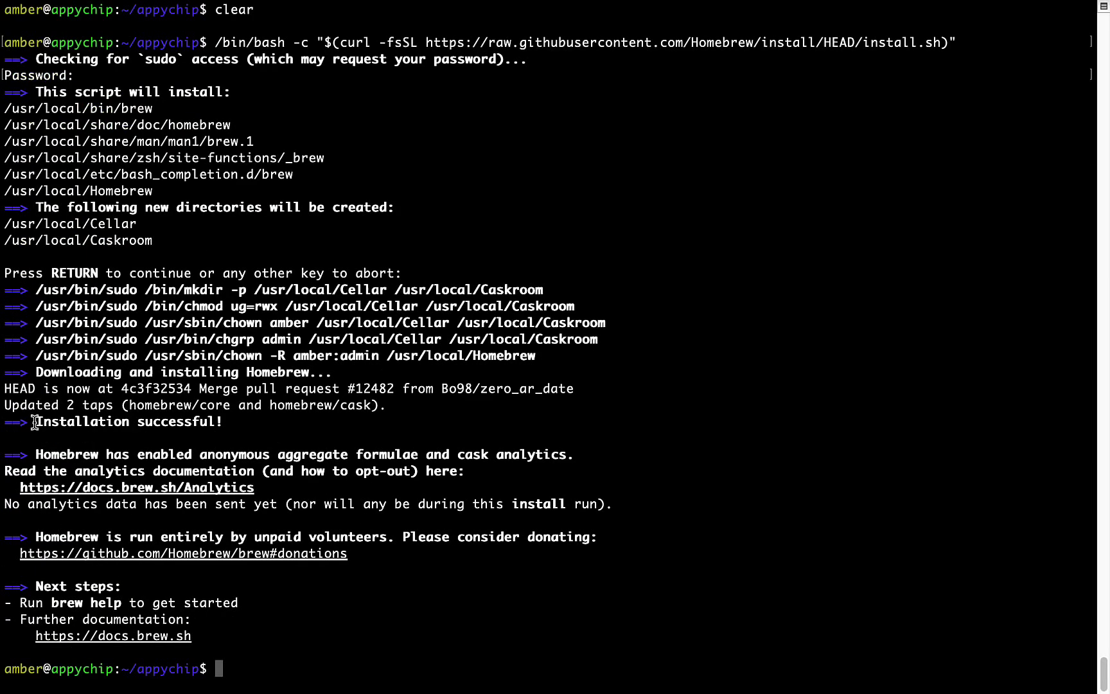
left_click_drag(35, 422, 228, 417)
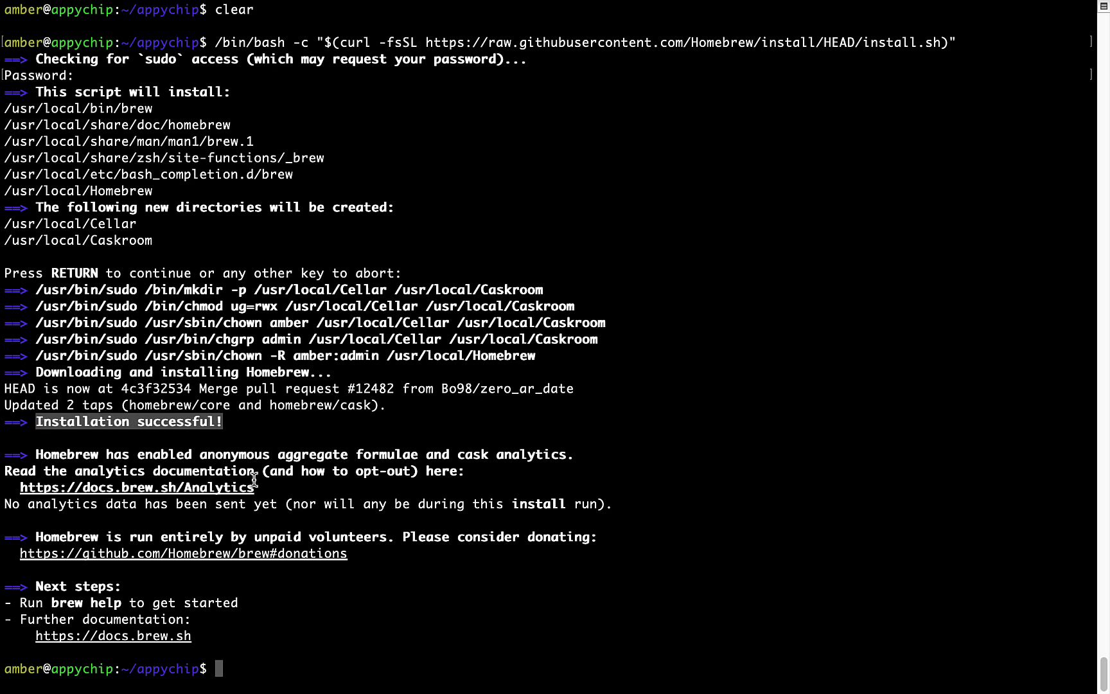
- Open the Homebrew analytics documentation page in Safari
left_click(442, 423)
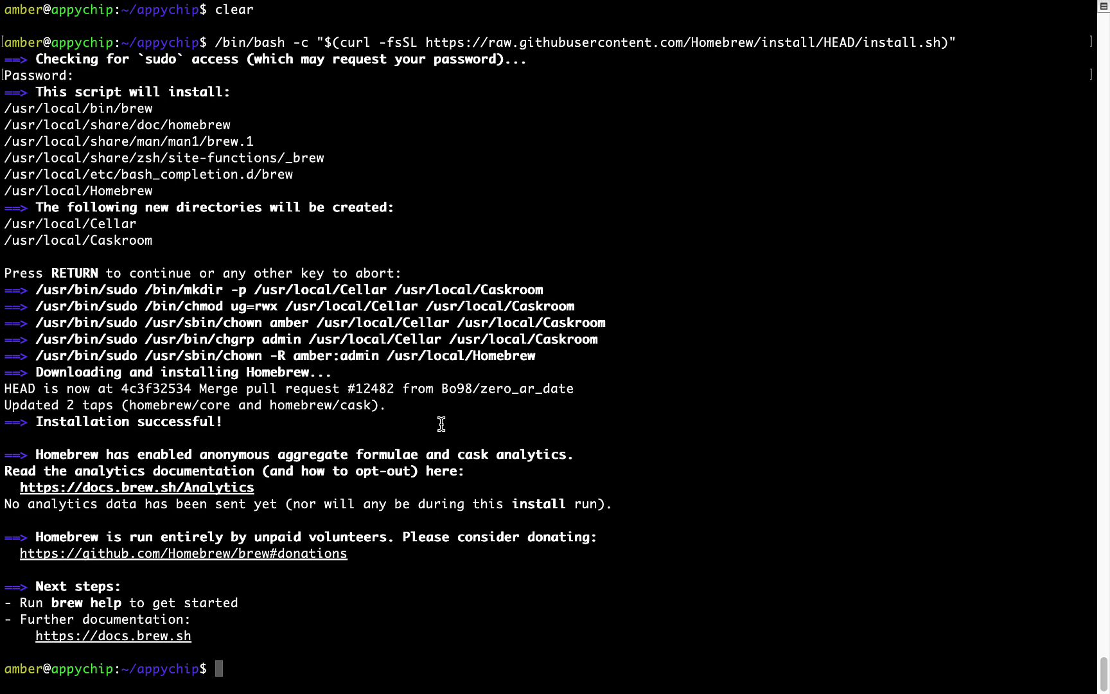
key("ctrl+Right")
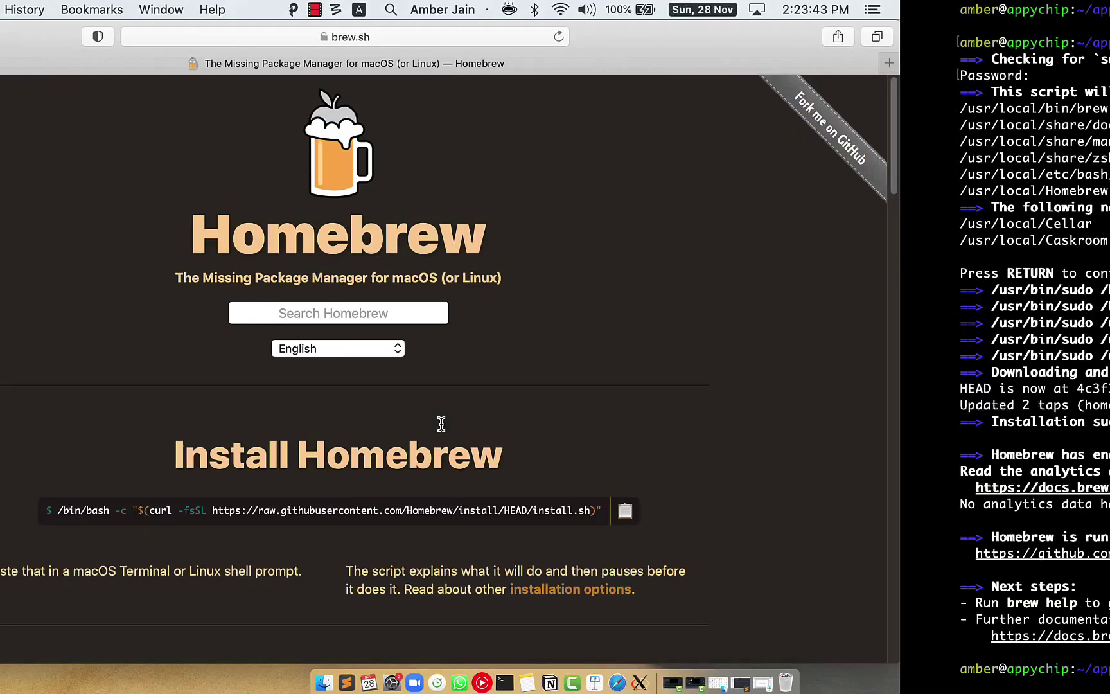
left_click(19, 63)
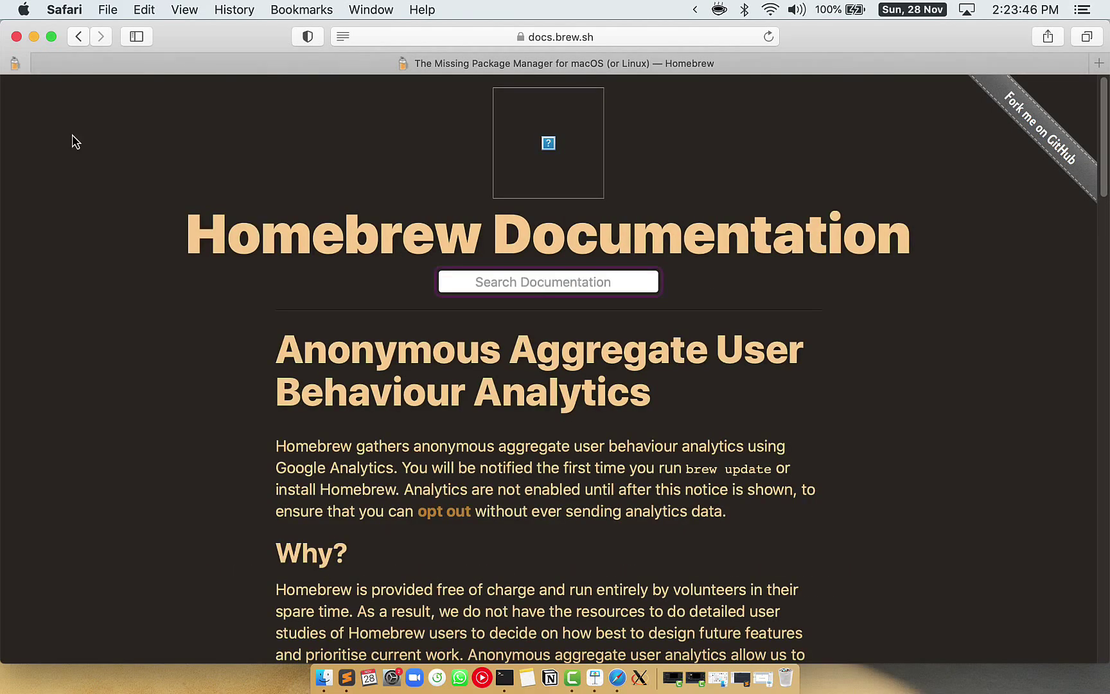
scroll(277, 304, "down", 1)
scroll(556, 356, "down", 1)
scroll(623, 379, "up", 1)
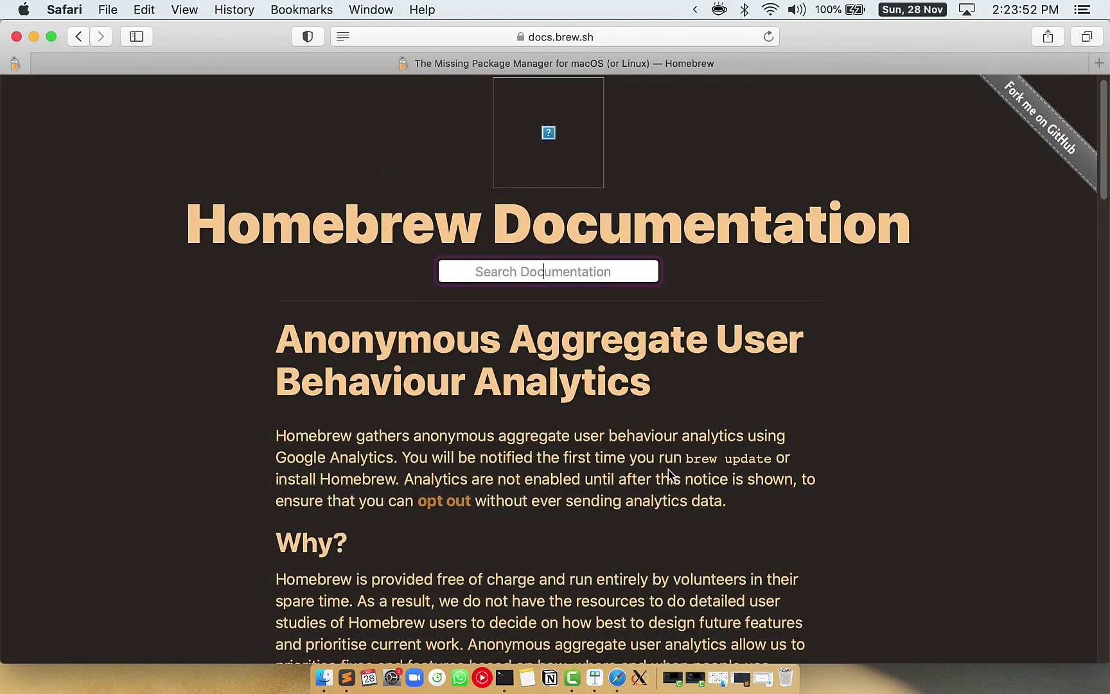
- Run 'brew analytics off' in Terminal and clear the screen
key("ctrl+Right")
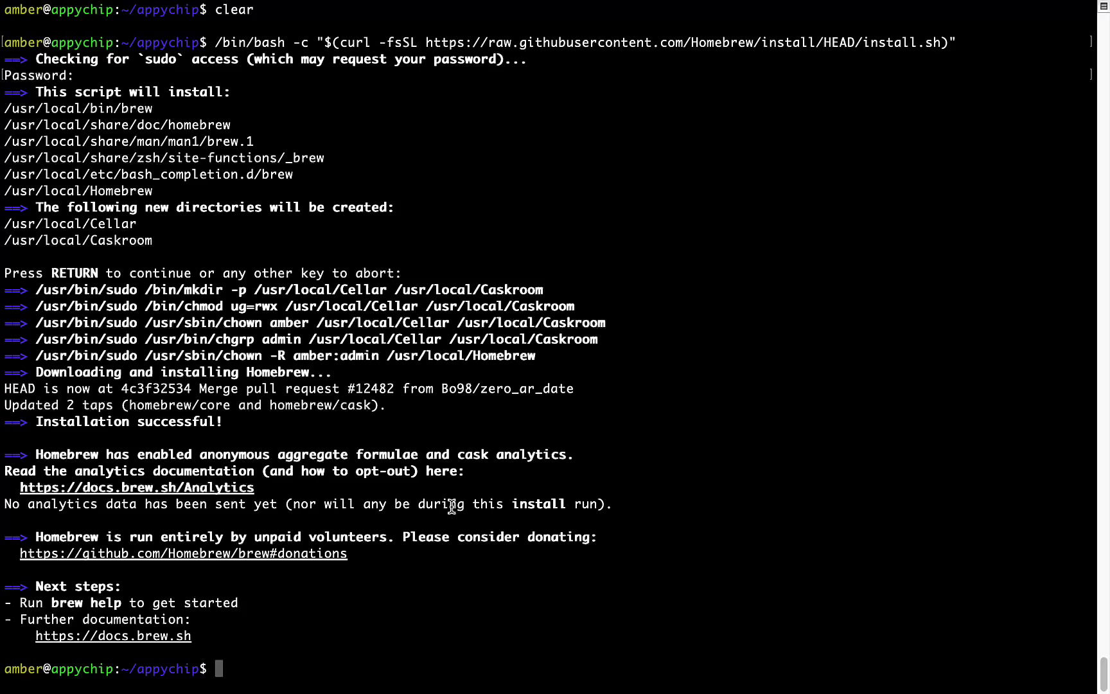
key("Return")
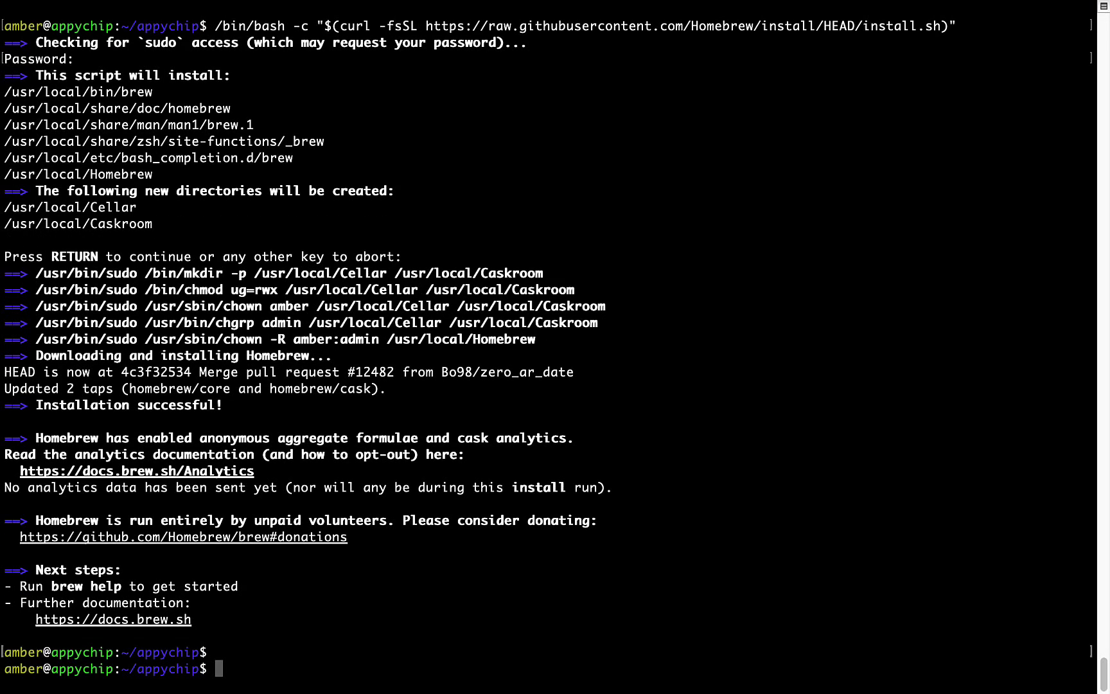
type("brew anal")
type("ytics off")
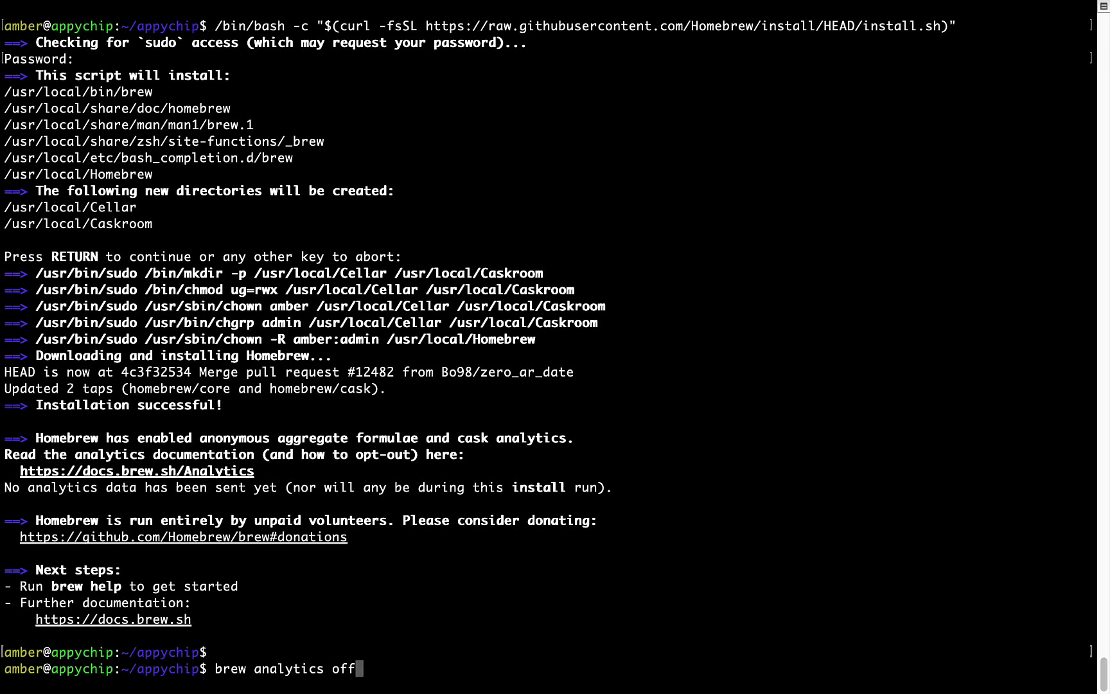
key("Return")
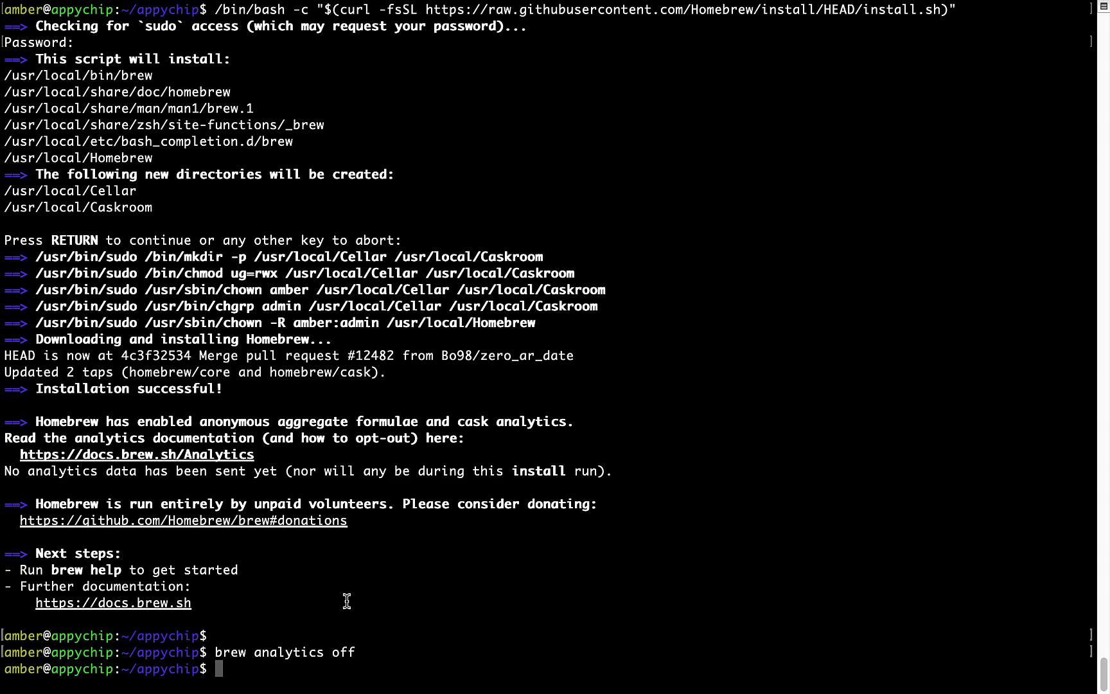
type("clear")
key("Return")
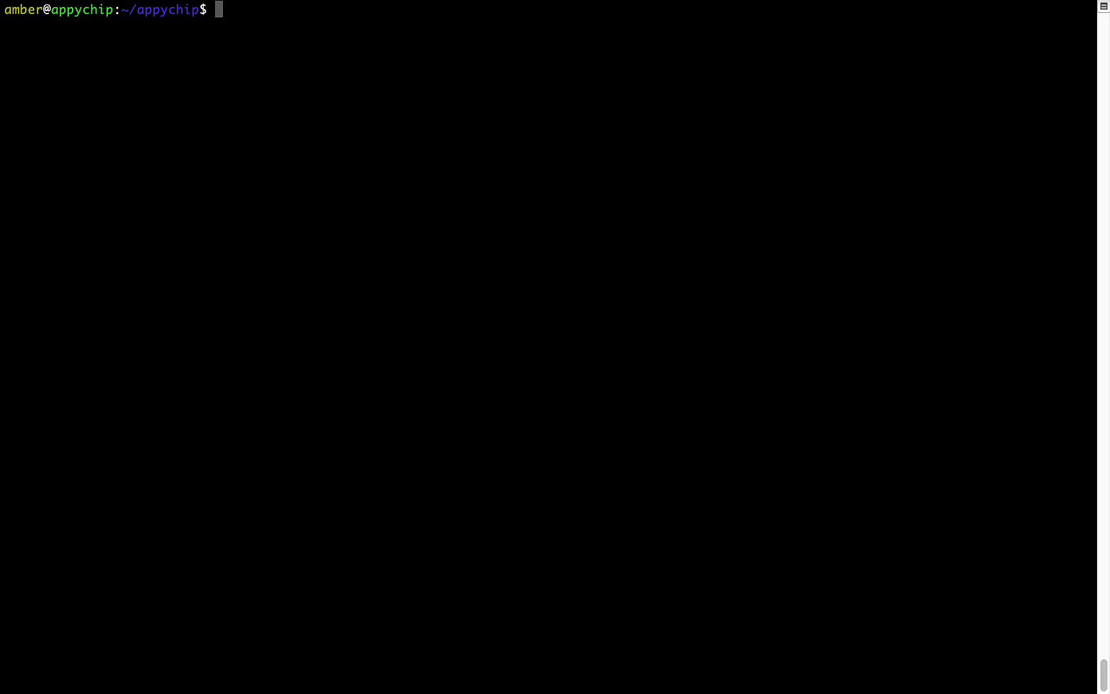
type("brew update")
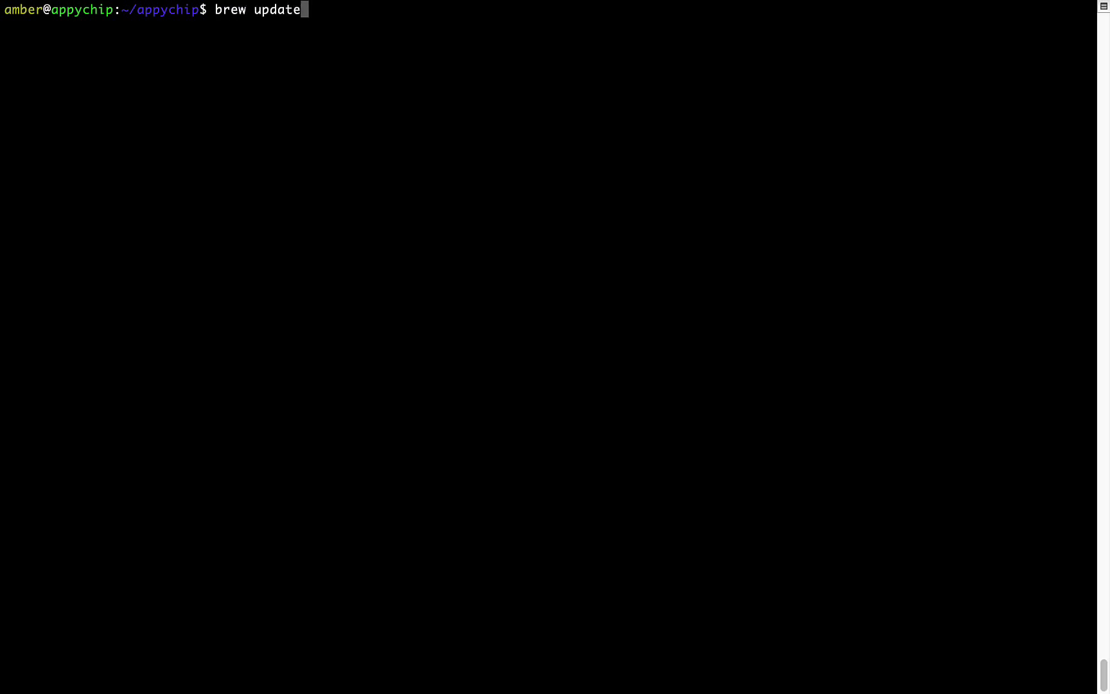
- Run 'brew update' and highlight its 'Already up-to-date.' message
key("Return")
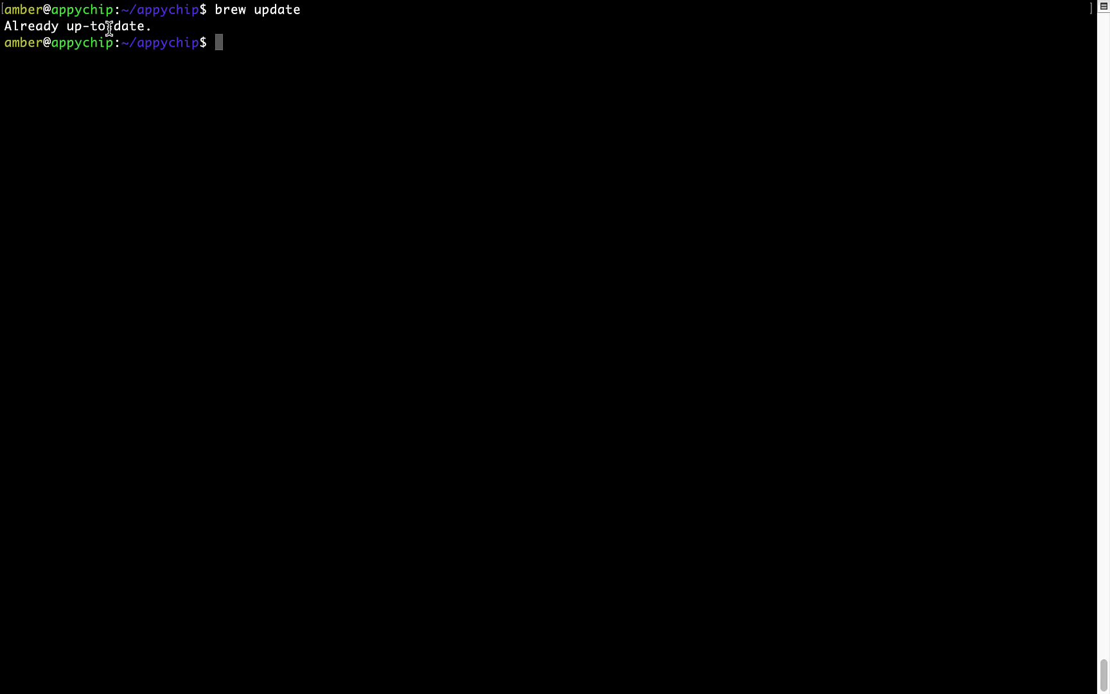
triple_click(110, 26)
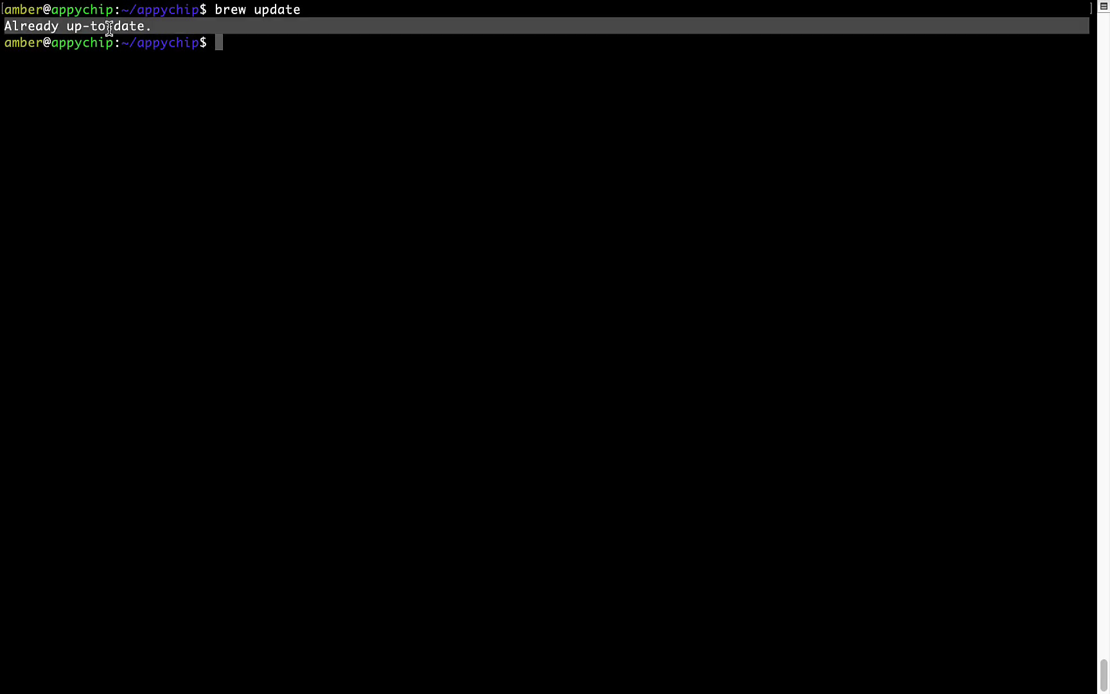
left_click(110, 26)
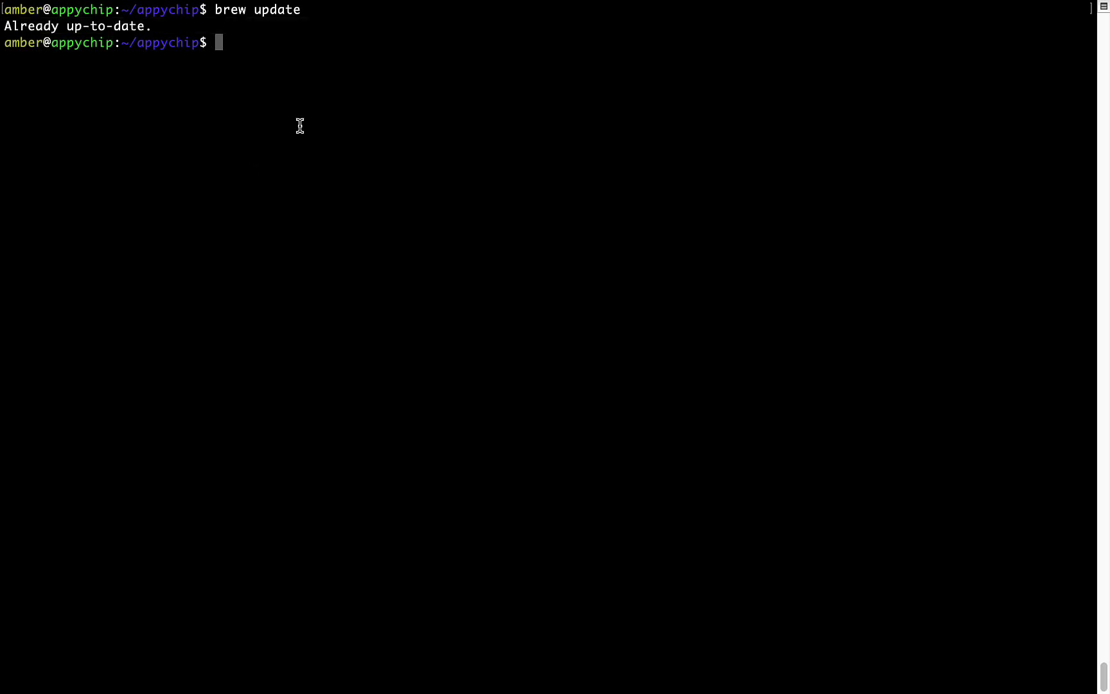
type("clea")
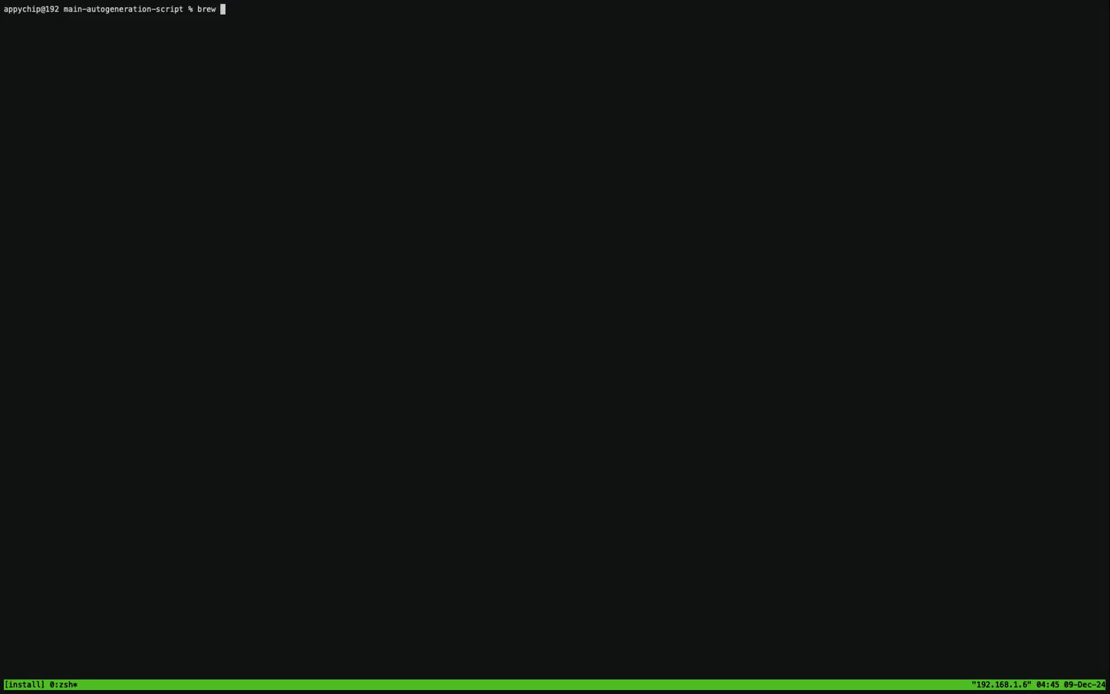
type("install docker-co")
type("mpose")
- Run 'brew install docker-compose' to start the package download
key("Return")
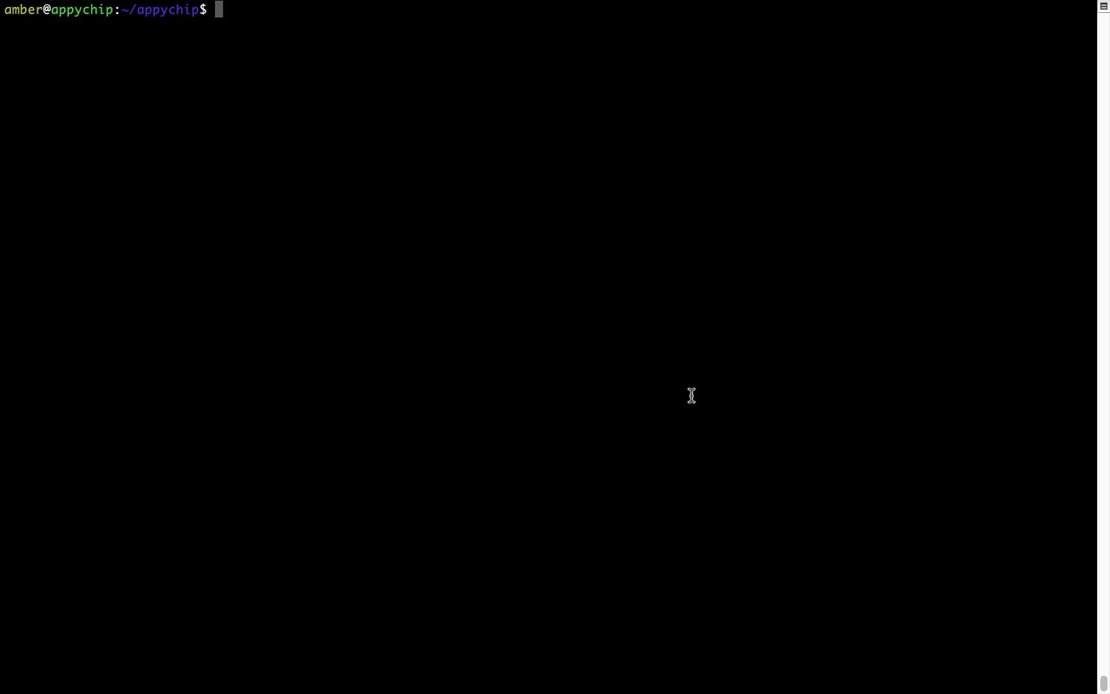
type("brew reins")
type("tall")
- Run 'brew reinstall hello', pouring 11 files into the Cellar, then clear the screen
key("ctrl+u")
type("br")
type("ew reinstall ")
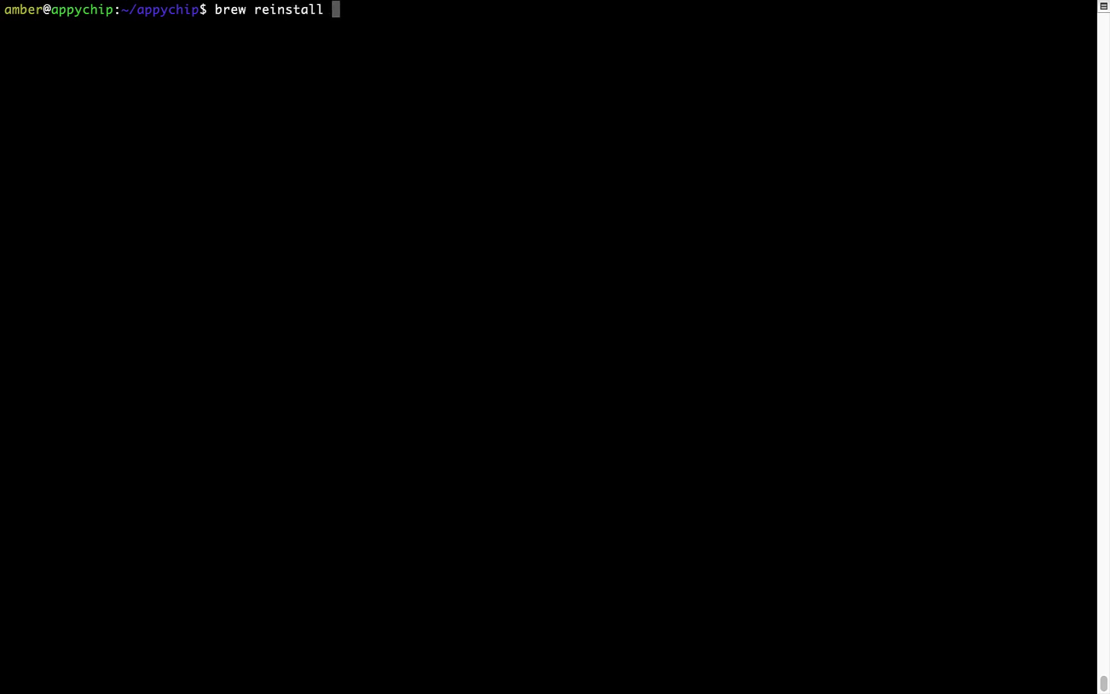
type("he")
type("llo")
key("Return")
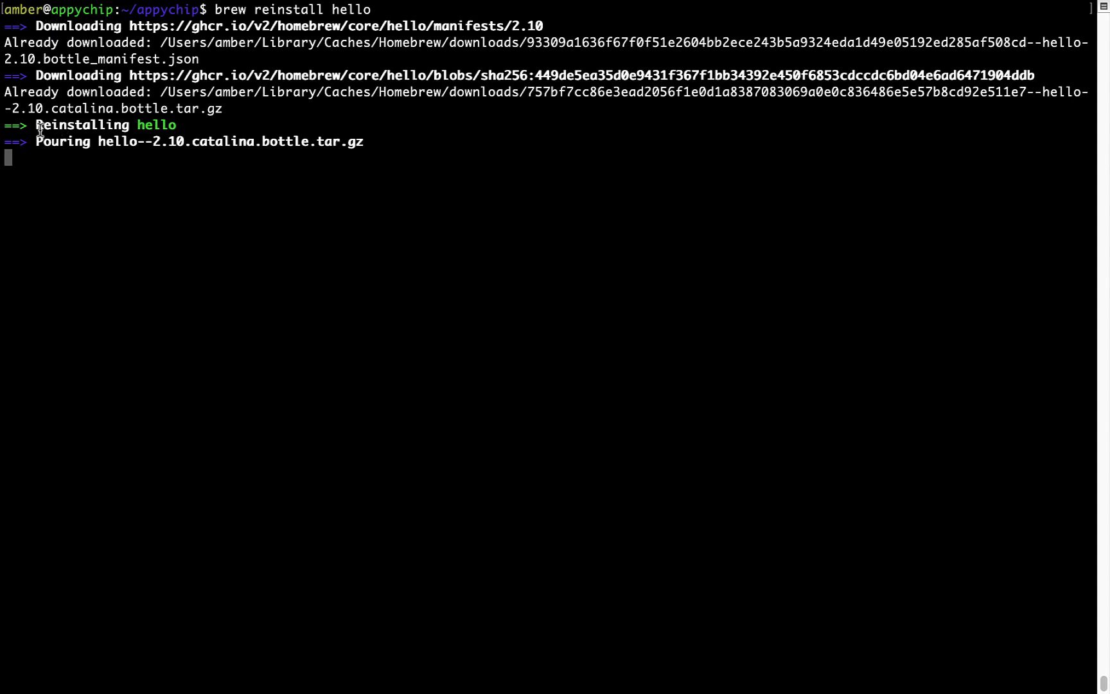
left_click_drag(37, 126, 169, 127)
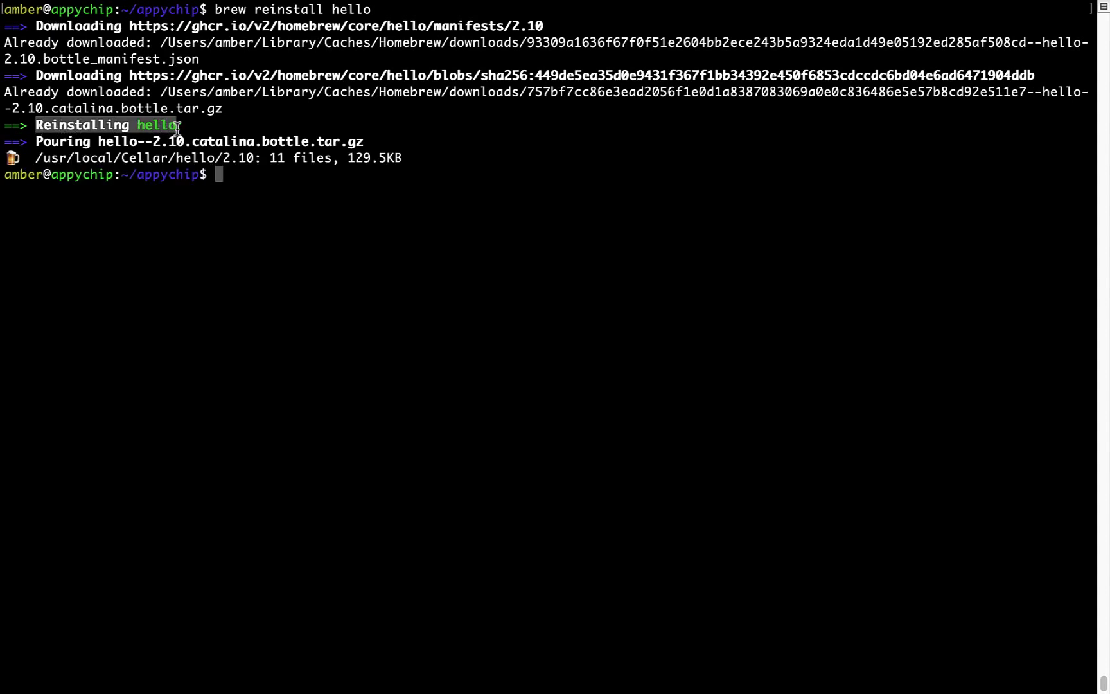
left_click(231, 182)
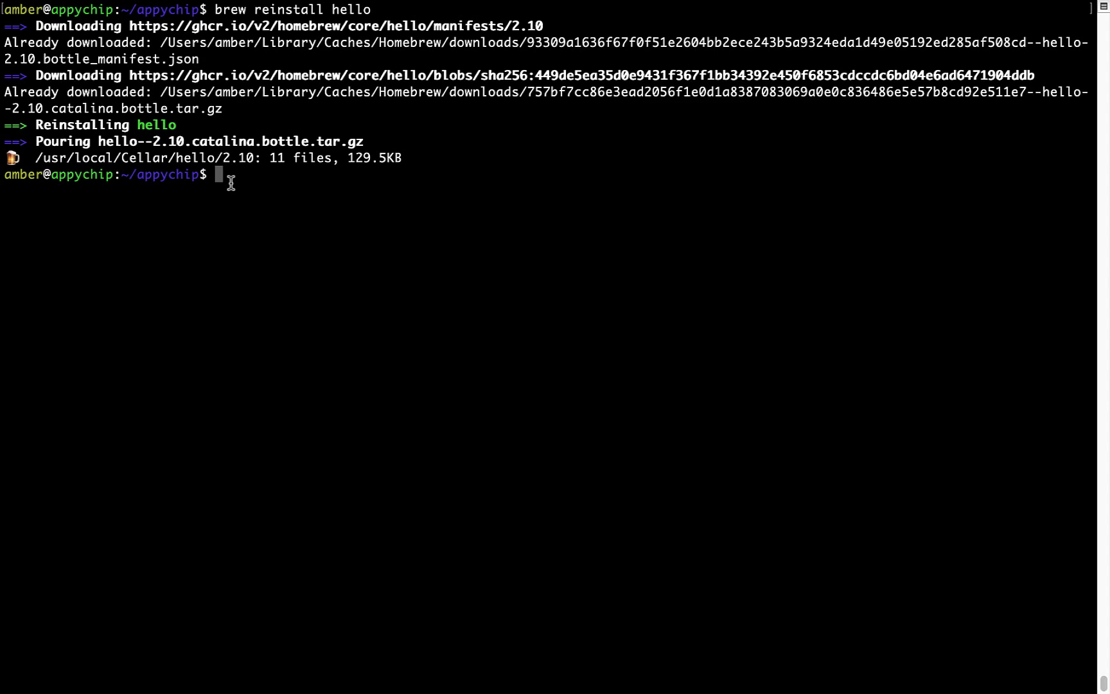
type("clear")
key("Return")
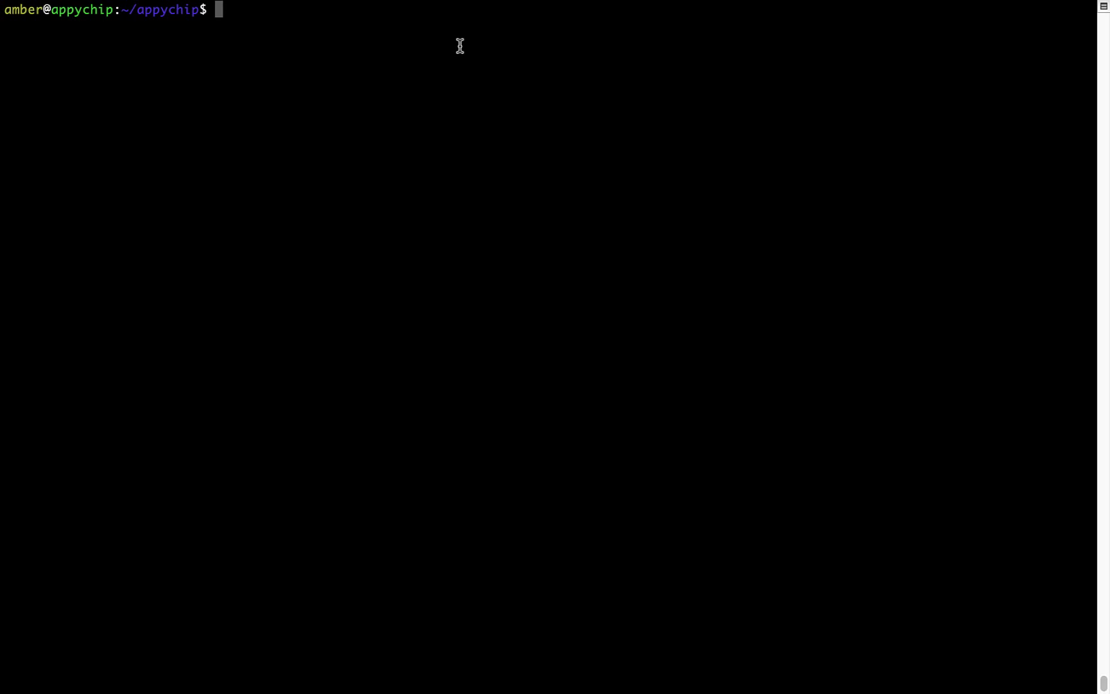
type("brew uninstal")
type("l ")
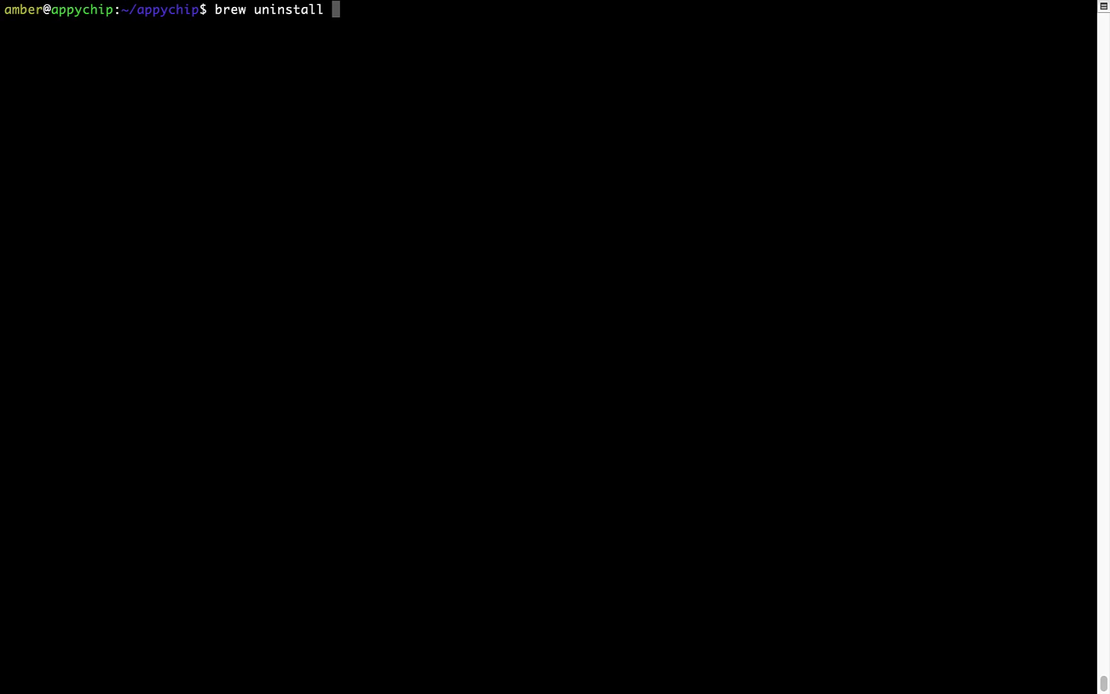
type("hello")
- Run 'brew uninstall hello' and highlight its Uninstalling output line
key("Return")
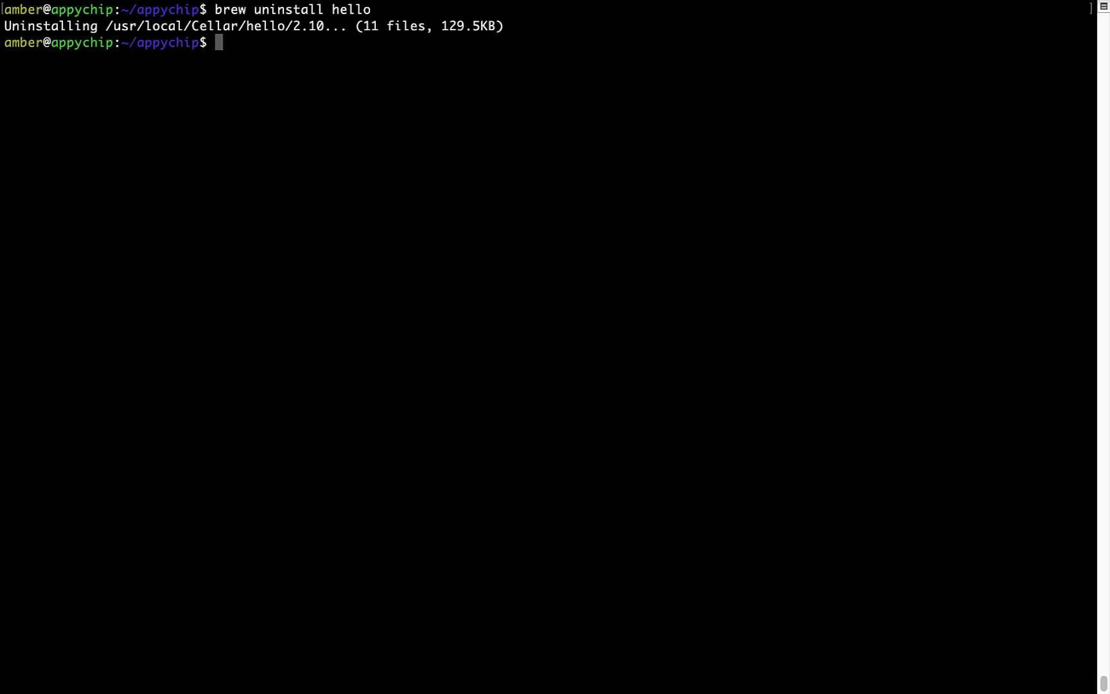
triple_click(17, 27)
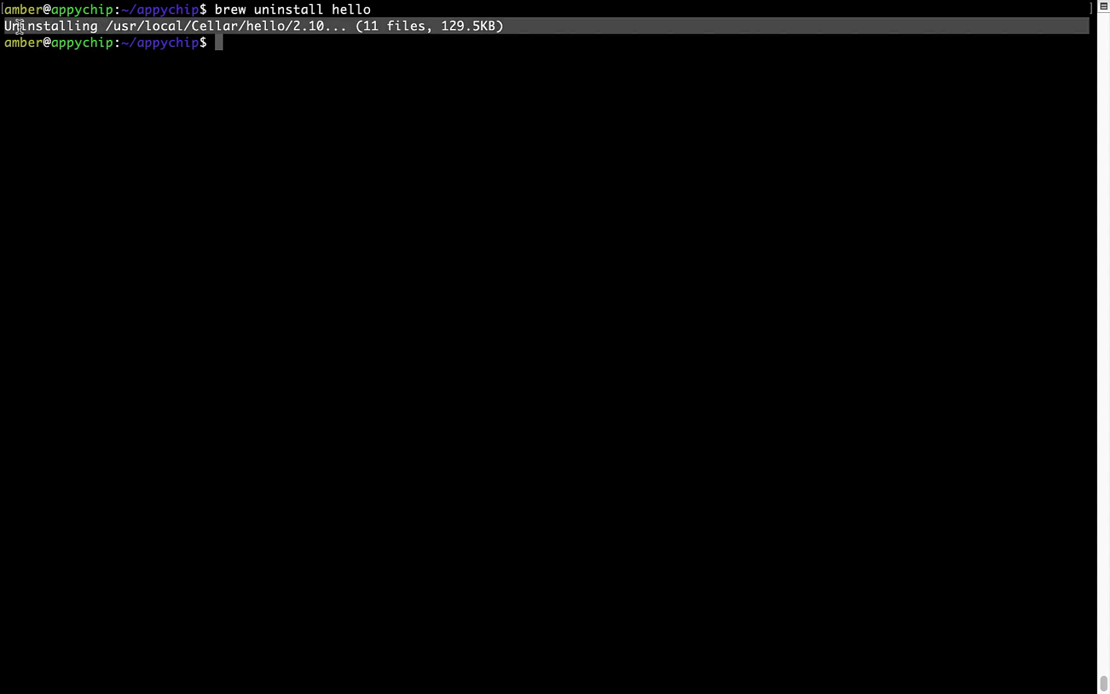
left_click(234, 39)
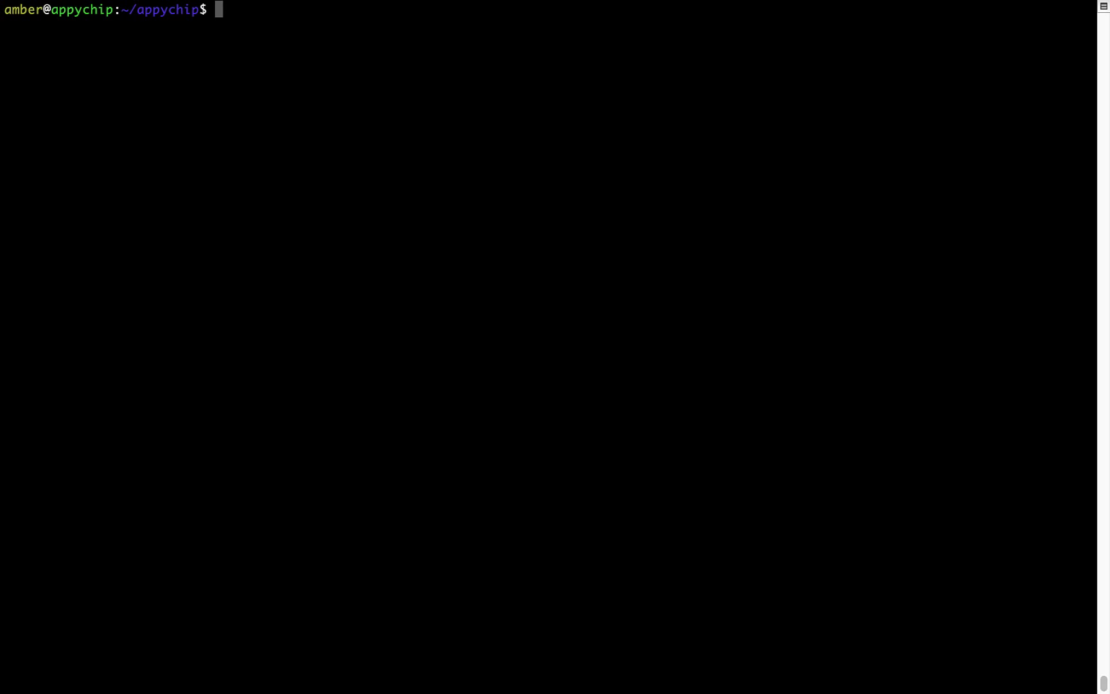
type("brew ")
type("cleanup")
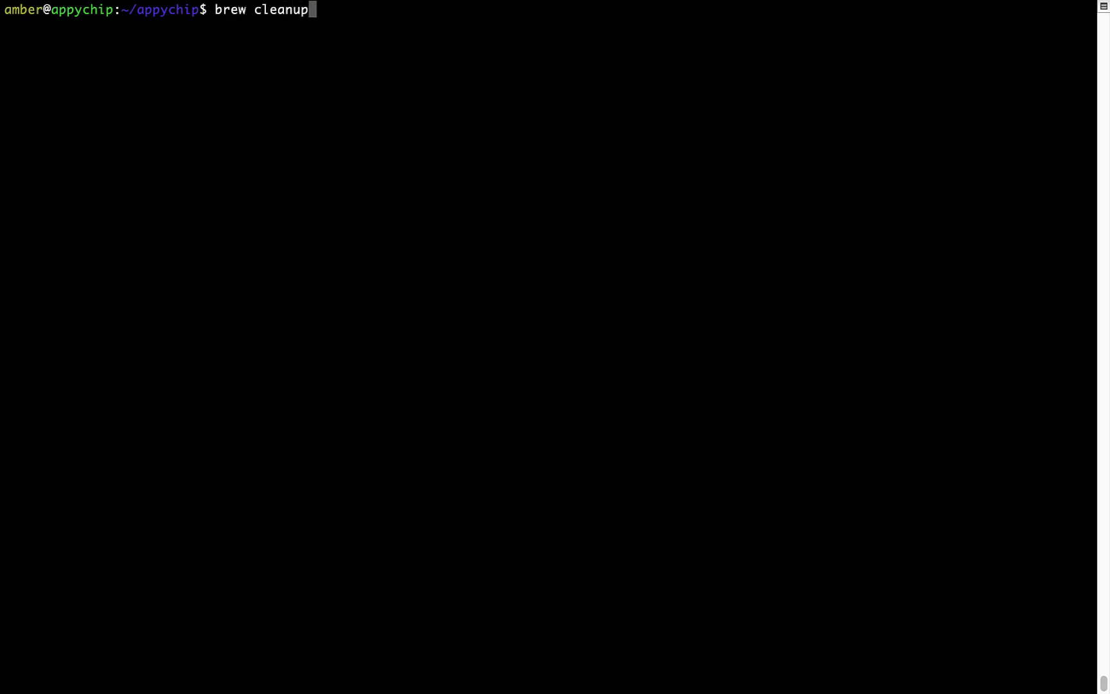
- Run 'brew cleanup', which returns silently to the prompt
key("Return")
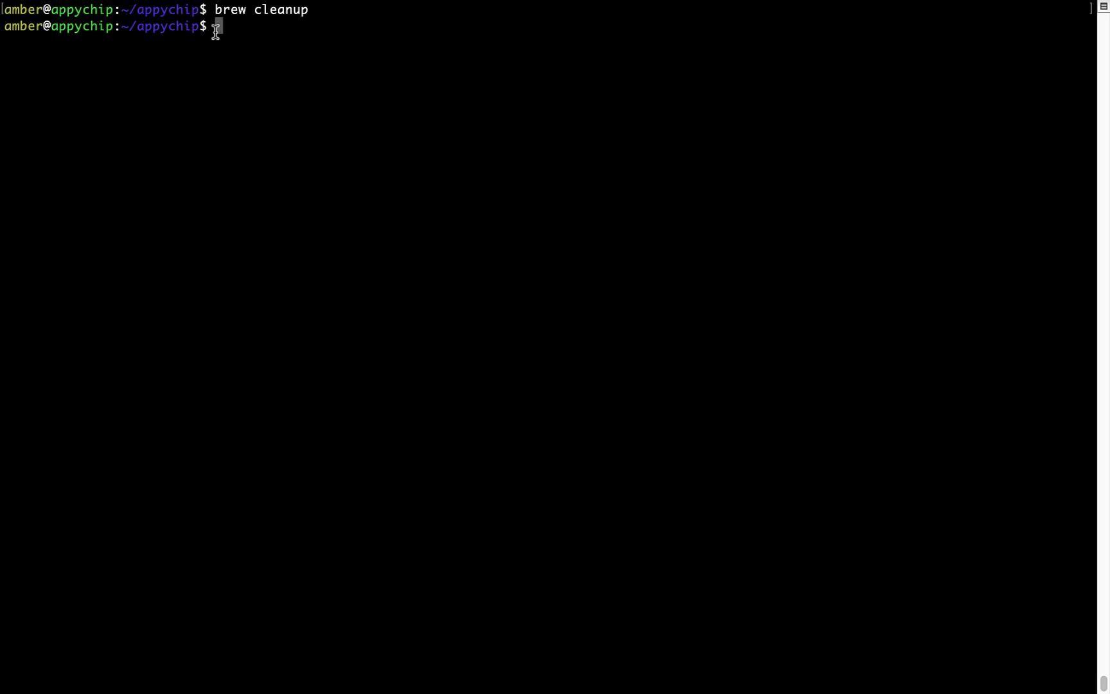